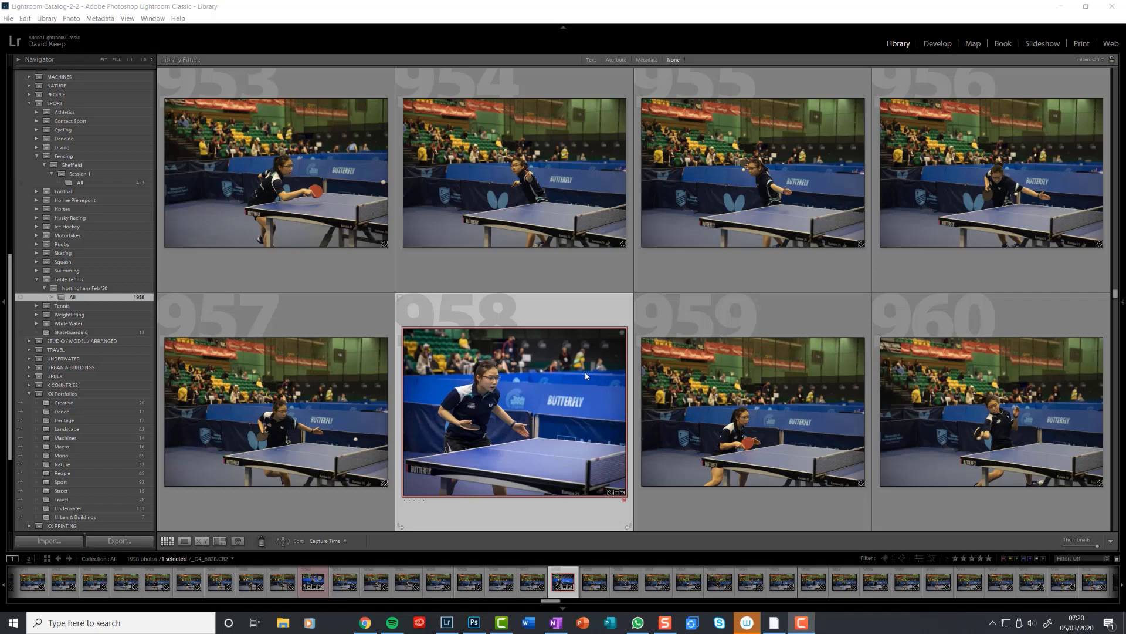
Compare photos 950 and 958 of the table tennis player in the library grid
scroll(584, 376, down, 2)
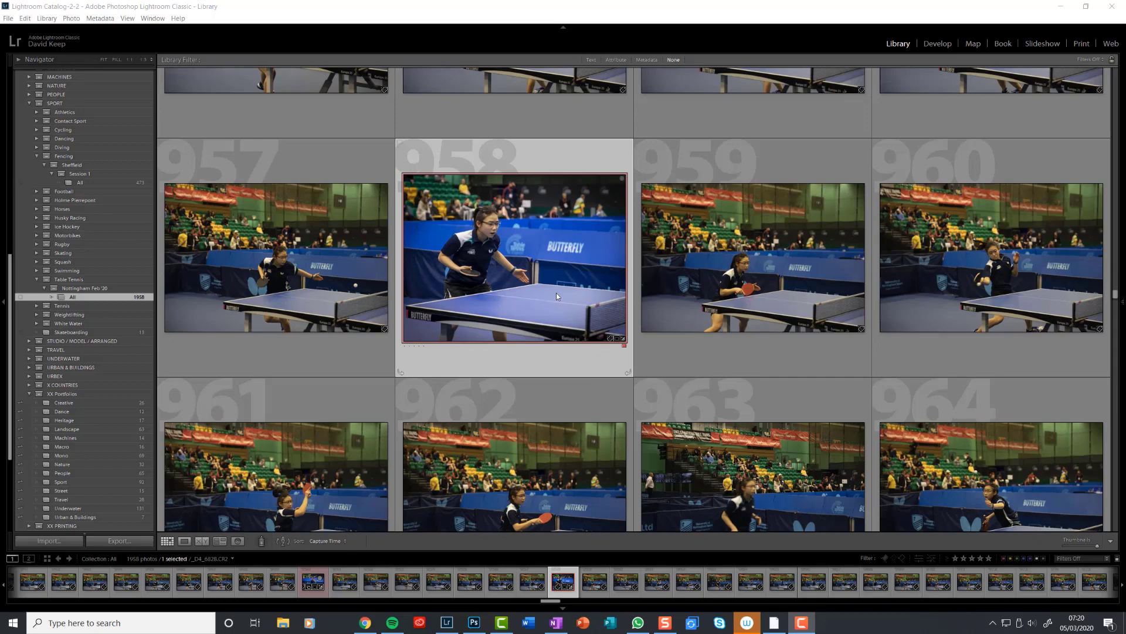
scroll(556, 293, up, 6)
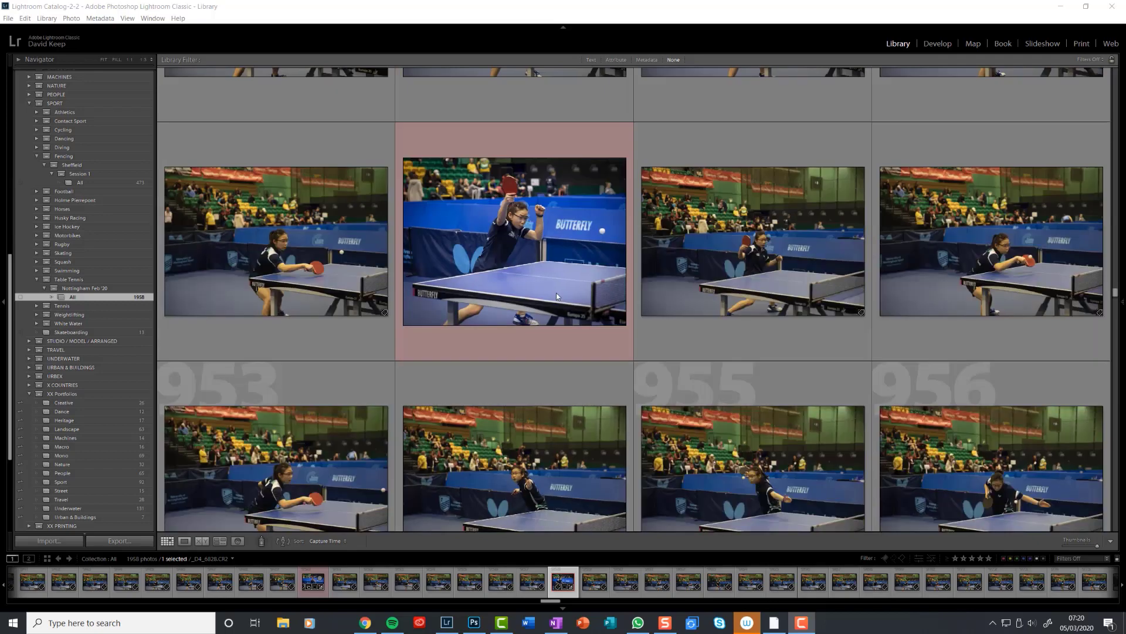
click(593, 236)
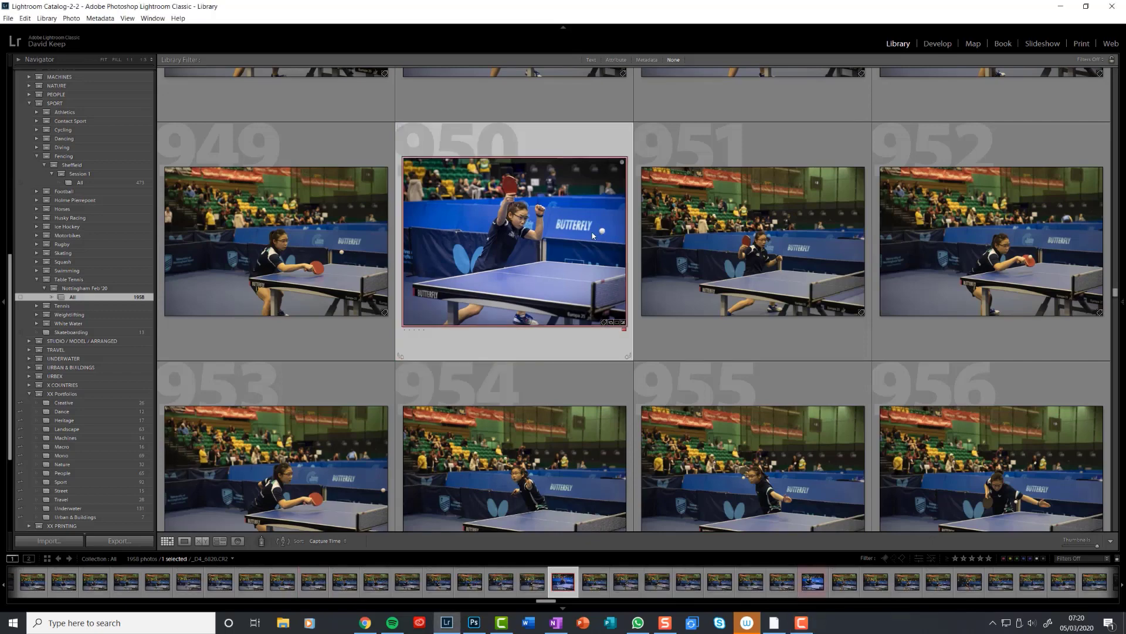
scroll(592, 236, down, 3)
click(554, 381)
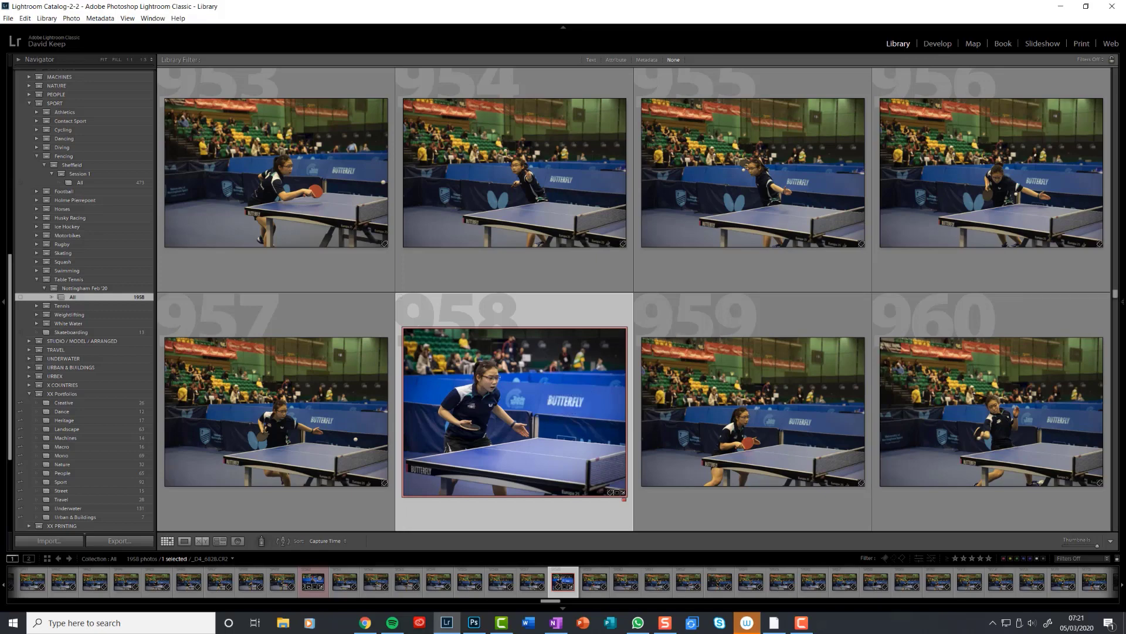
Switch to Photoshop, maximise its window and bring up the _D4_6820.CR2 image with the ball
drag(1125, 82, 569, 1)
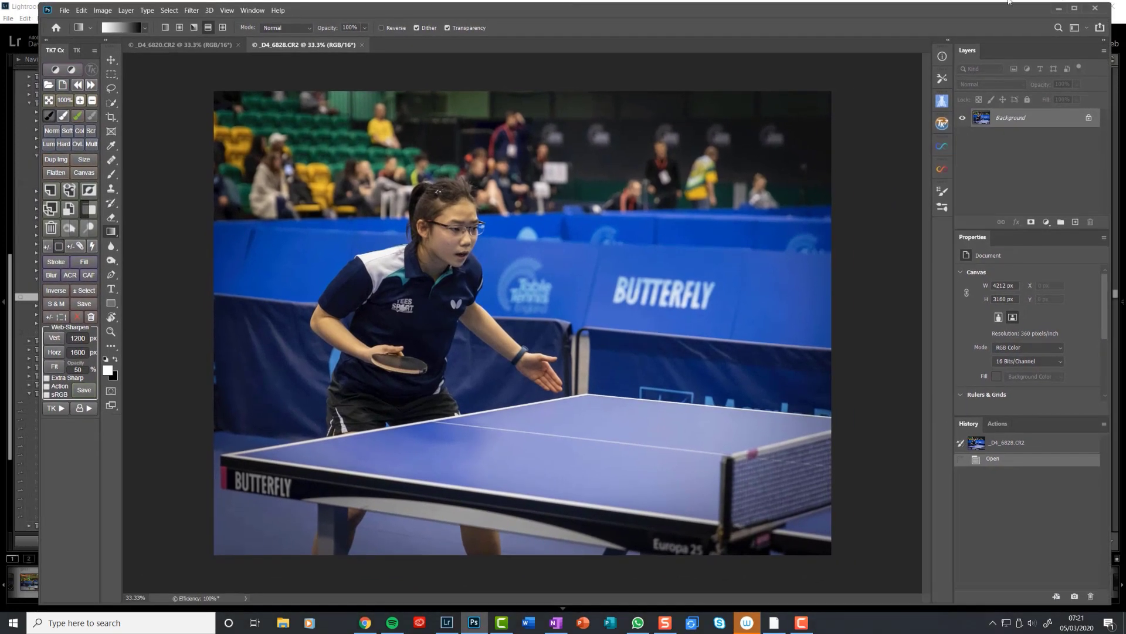
click(1075, 8)
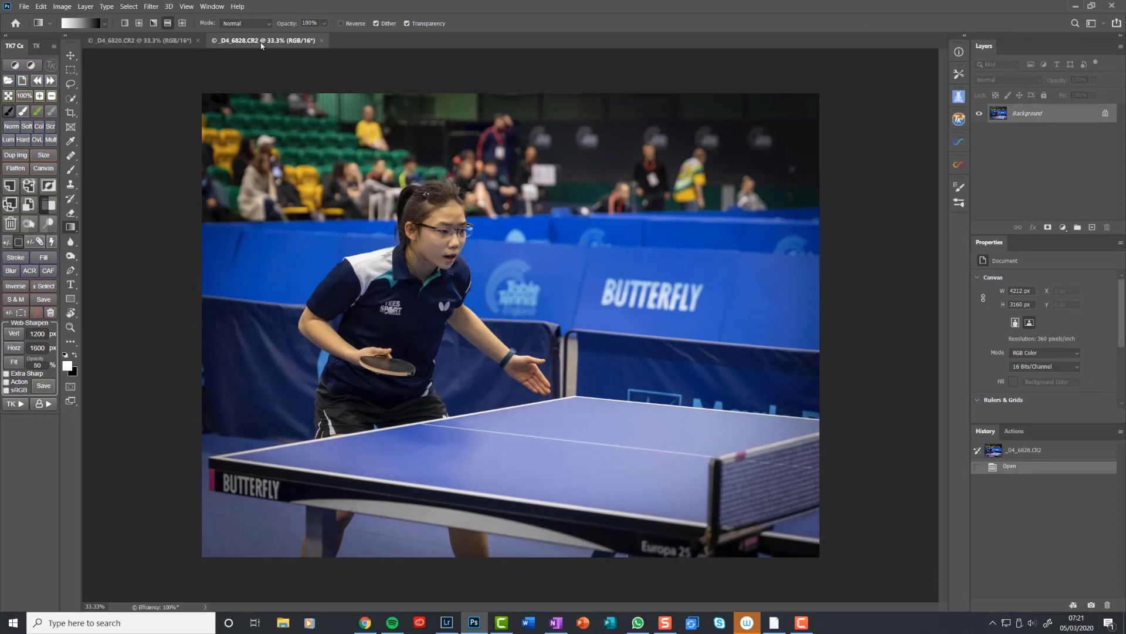
click(133, 42)
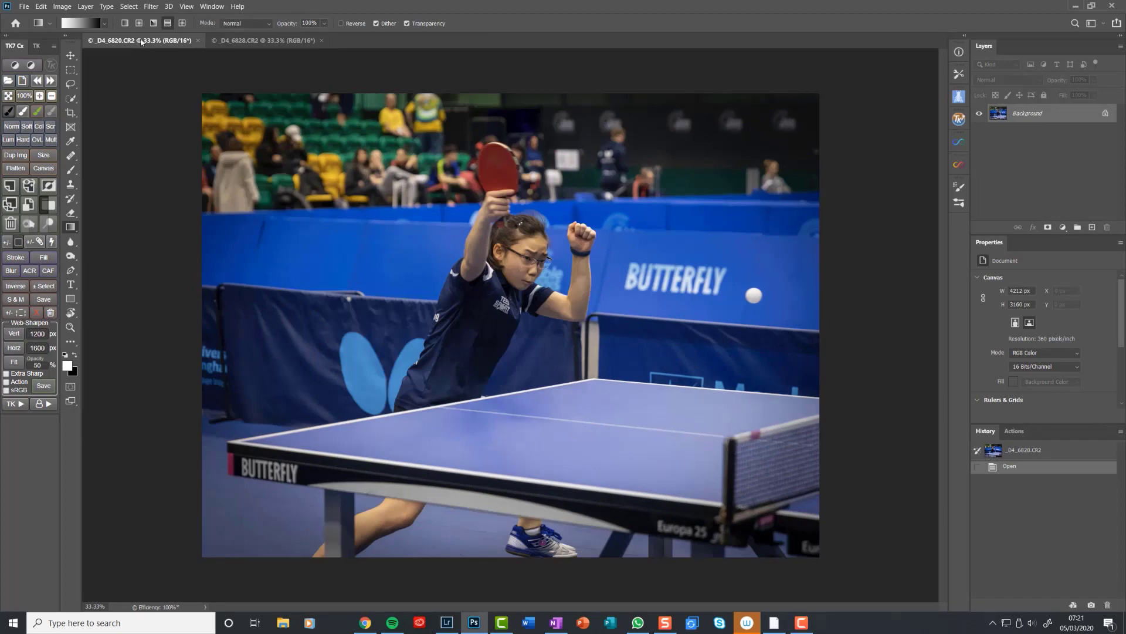
Lasso the ball loosely in _D4_6820.CR2 and copy the selection into _D4_6828.CR2 over the lower edge of the BUTTERFLY lettering
click(71, 86)
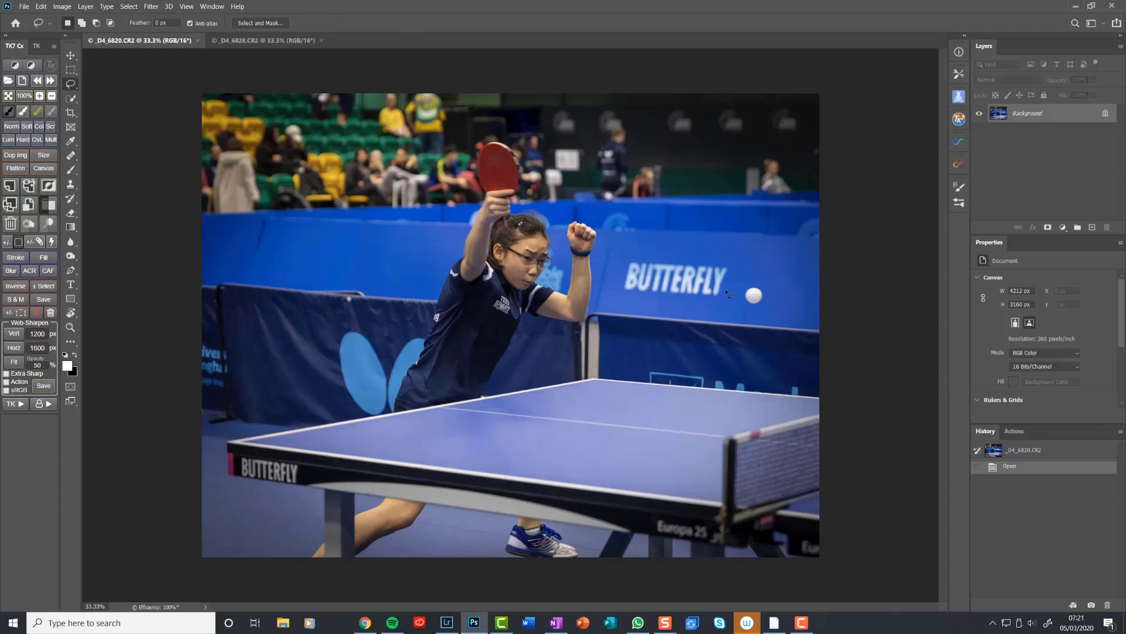
mouse_move(726, 288)
mouse_down()
mouse_move(766, 276)
mouse_move(779, 299)
mouse_move(761, 317)
mouse_move(726, 288)
mouse_up()
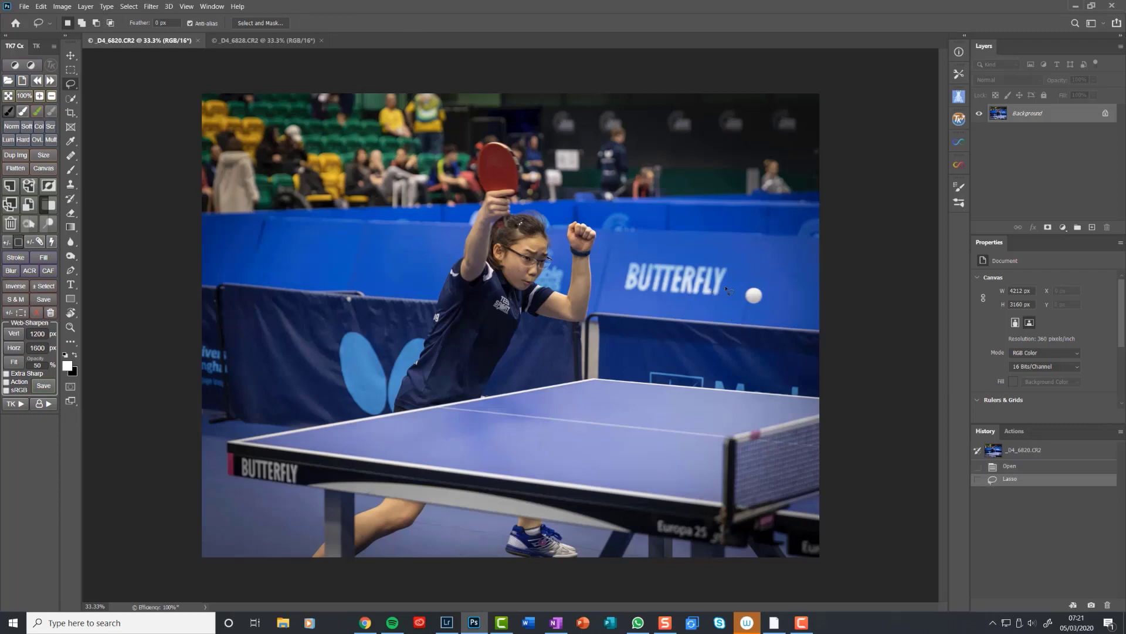
click(71, 56)
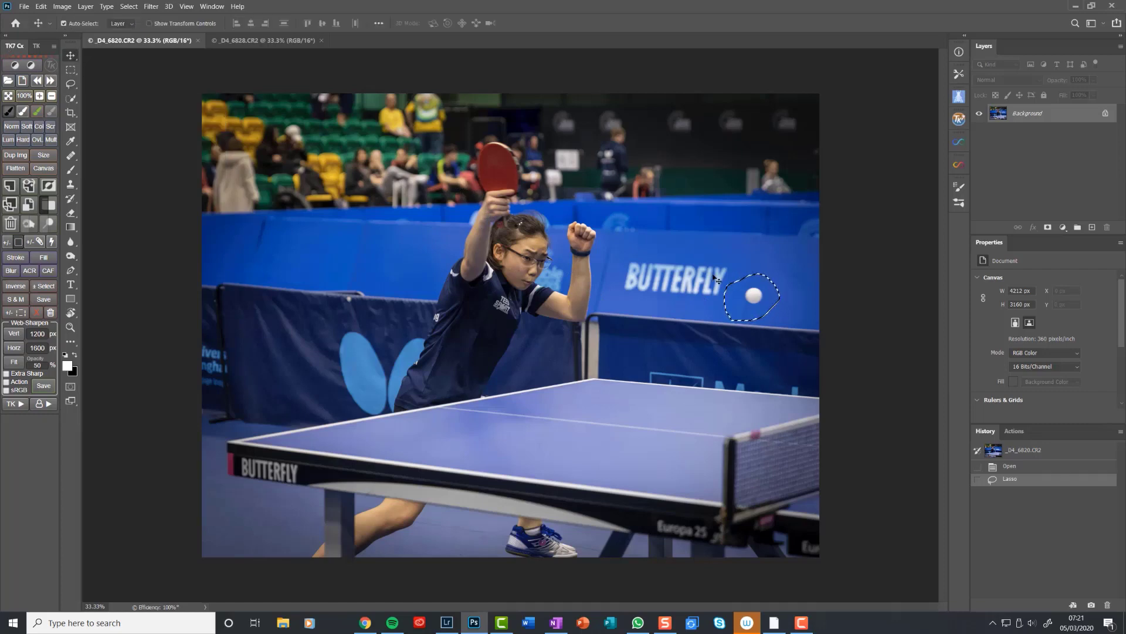
mouse_move(741, 305)
mouse_down()
mouse_move(718, 275)
mouse_move(572, 263)
mouse_move(409, 205)
mouse_move(299, 104)
mouse_move(264, 46)
mouse_up()
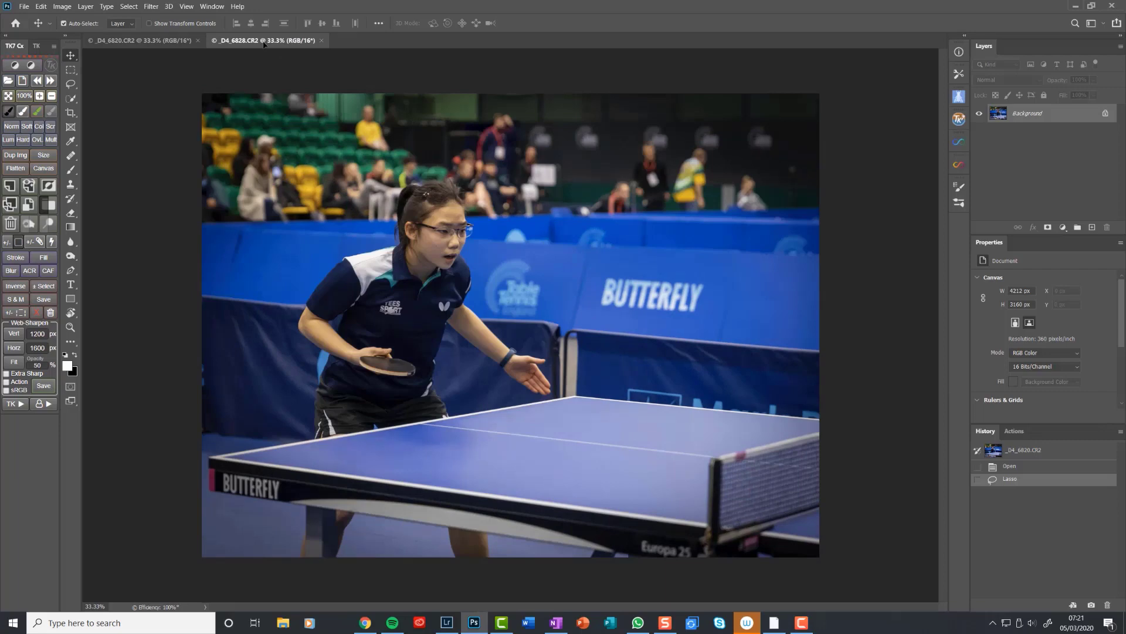
drag(264, 44, 273, 88)
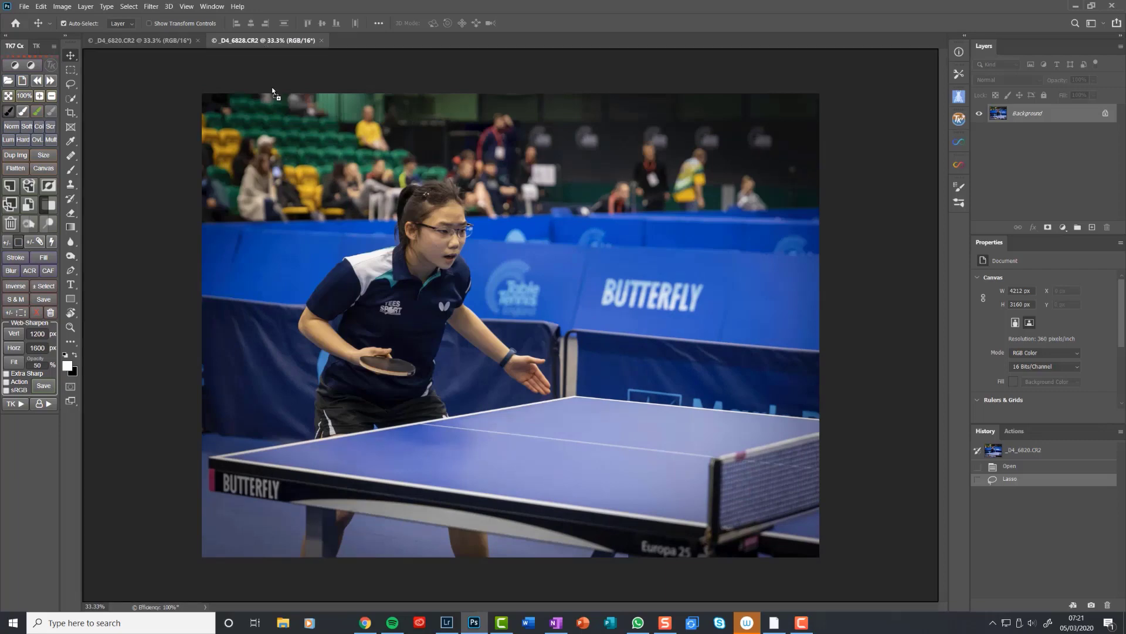
mouse_move(314, 228)
mouse_down()
mouse_move(474, 352)
mouse_move(621, 326)
mouse_up()
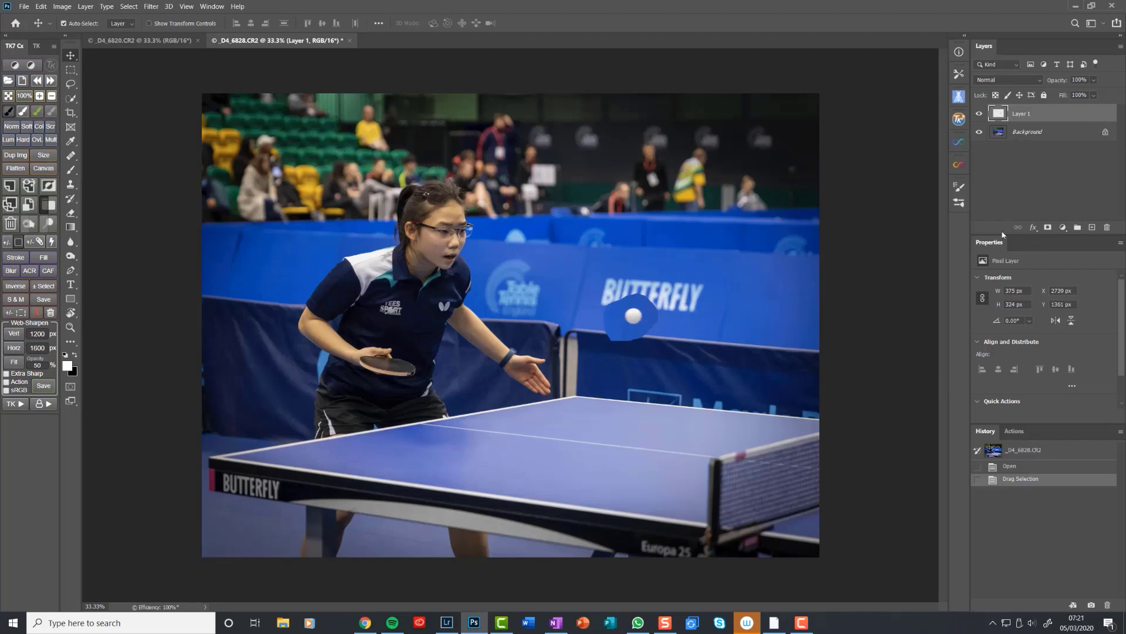
Delete the copied ball layer from _D4_6828.CR2 and revert _D4_6820.CR2 to its opened state without the lasso selection
click(10, 222)
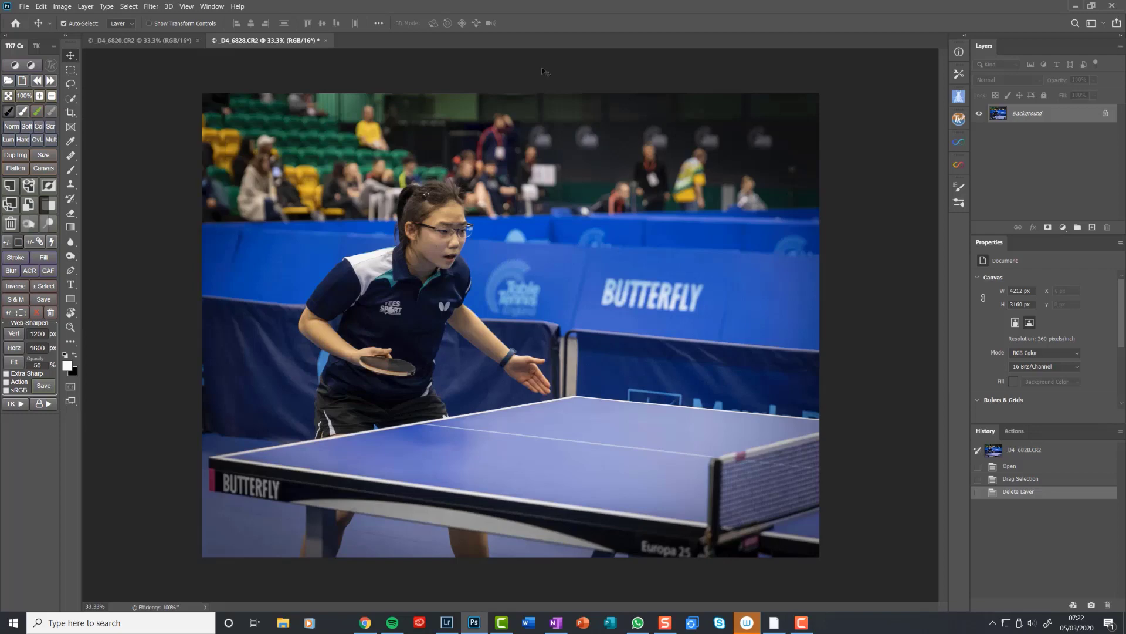
click(150, 39)
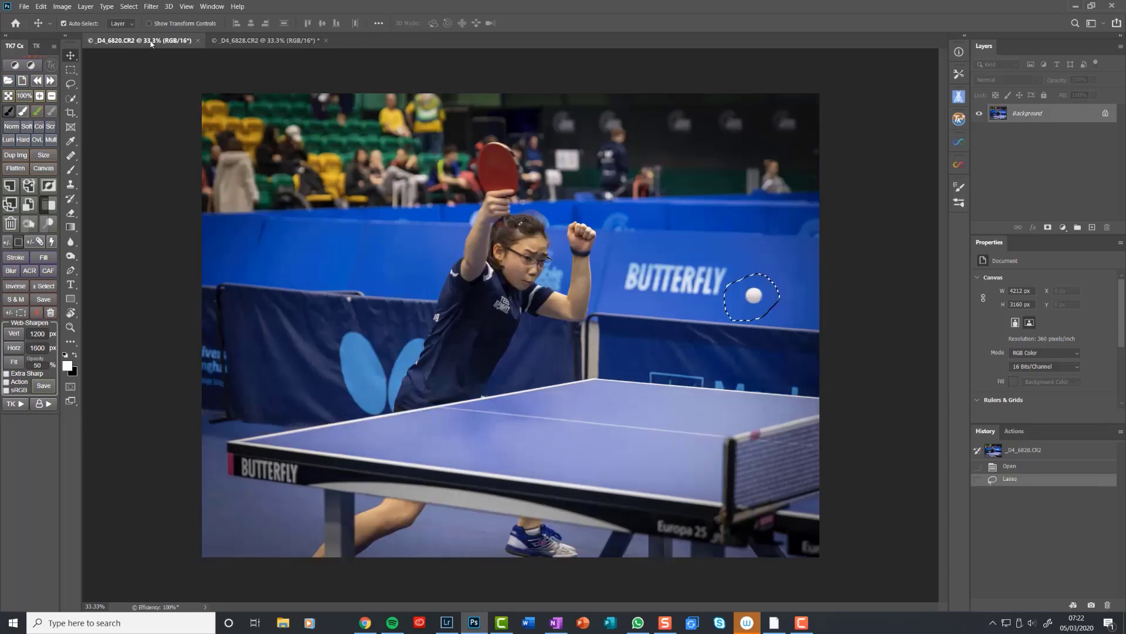
click(1011, 467)
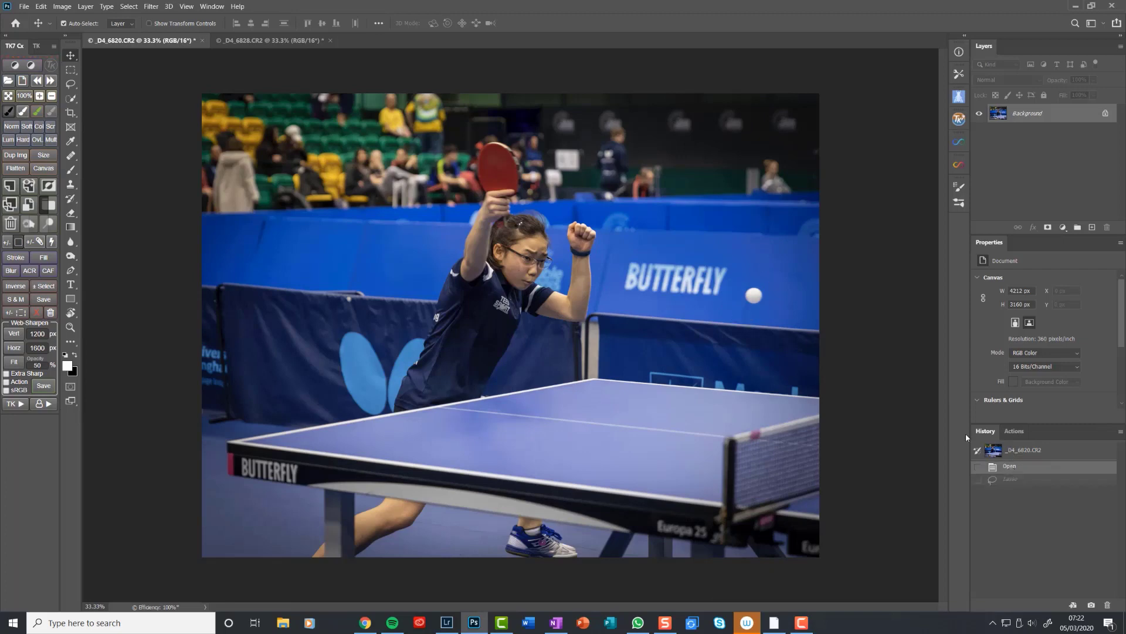
Lasso the ball in _D4_6820.CR2 and copy it into _D4_6828.CR2 just above the start of the BUTTERFLY lettering, at about X 2547, Y 992 px
click(71, 85)
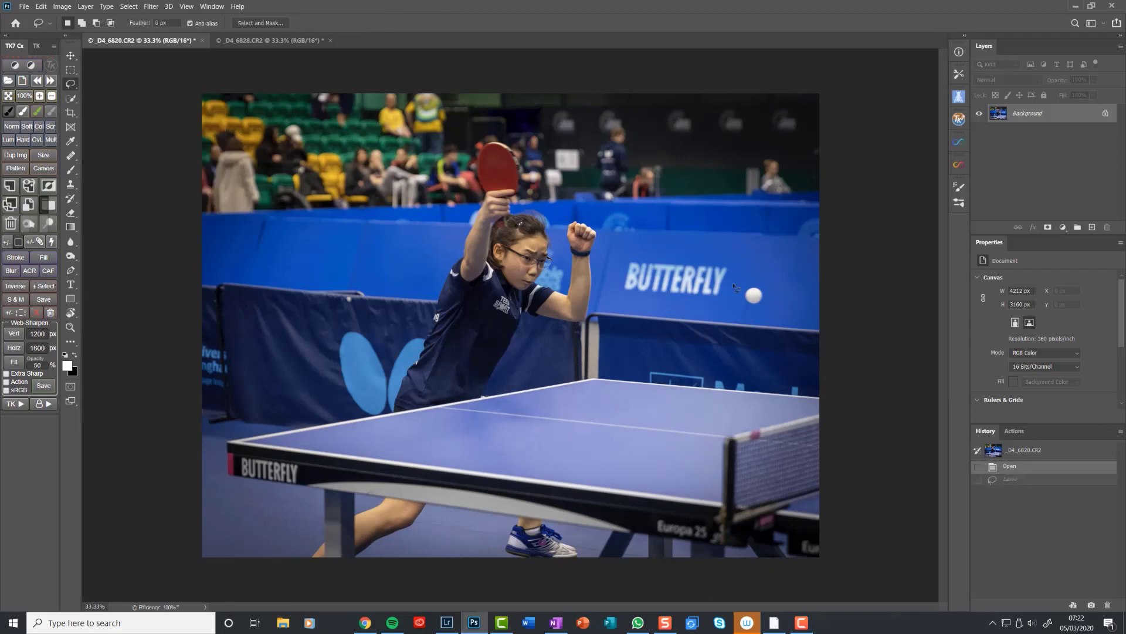
mouse_move(737, 286)
mouse_down()
mouse_move(756, 272)
mouse_move(780, 292)
mouse_move(769, 314)
mouse_move(745, 322)
mouse_move(737, 286)
mouse_up()
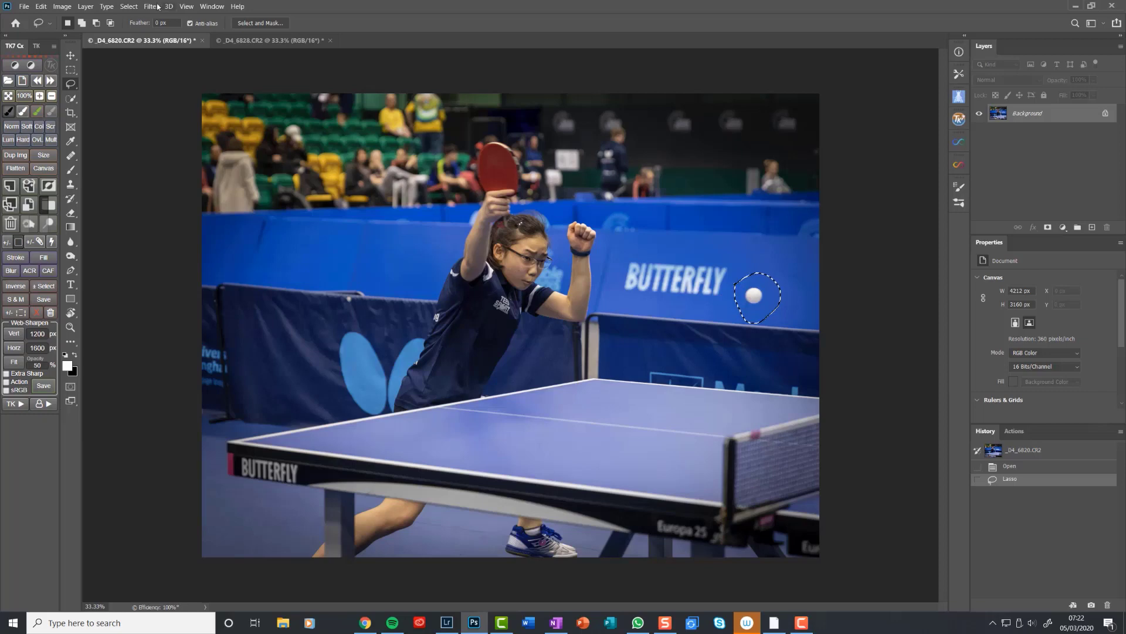
click(71, 55)
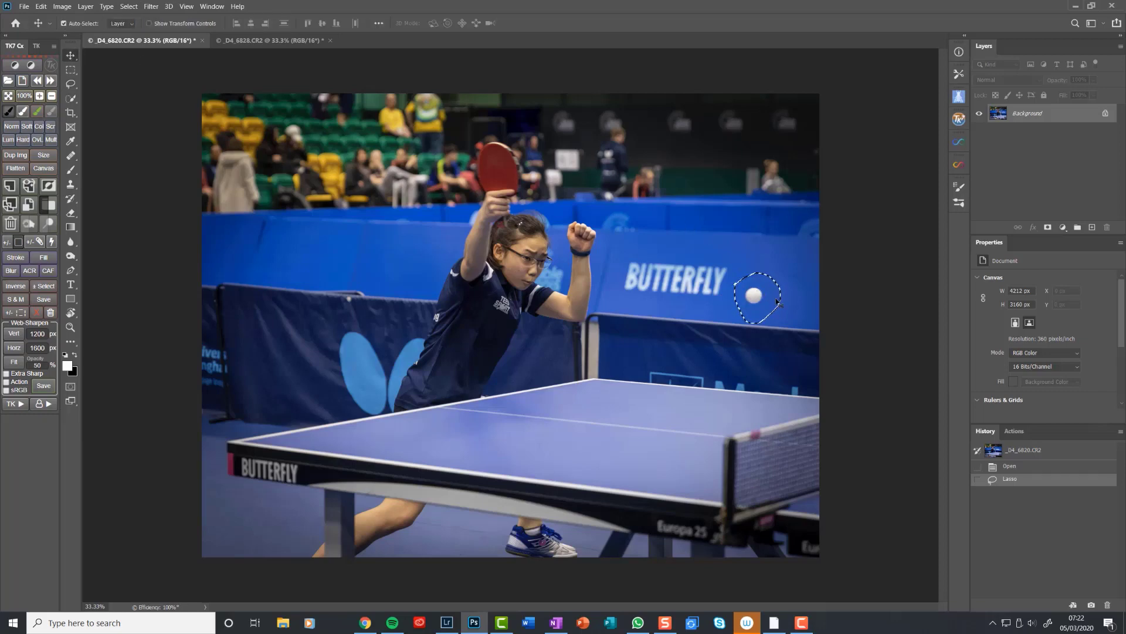
mouse_move(770, 300)
mouse_down()
mouse_move(466, 223)
mouse_move(380, 186)
mouse_move(306, 99)
mouse_move(311, 62)
mouse_move(284, 40)
mouse_up()
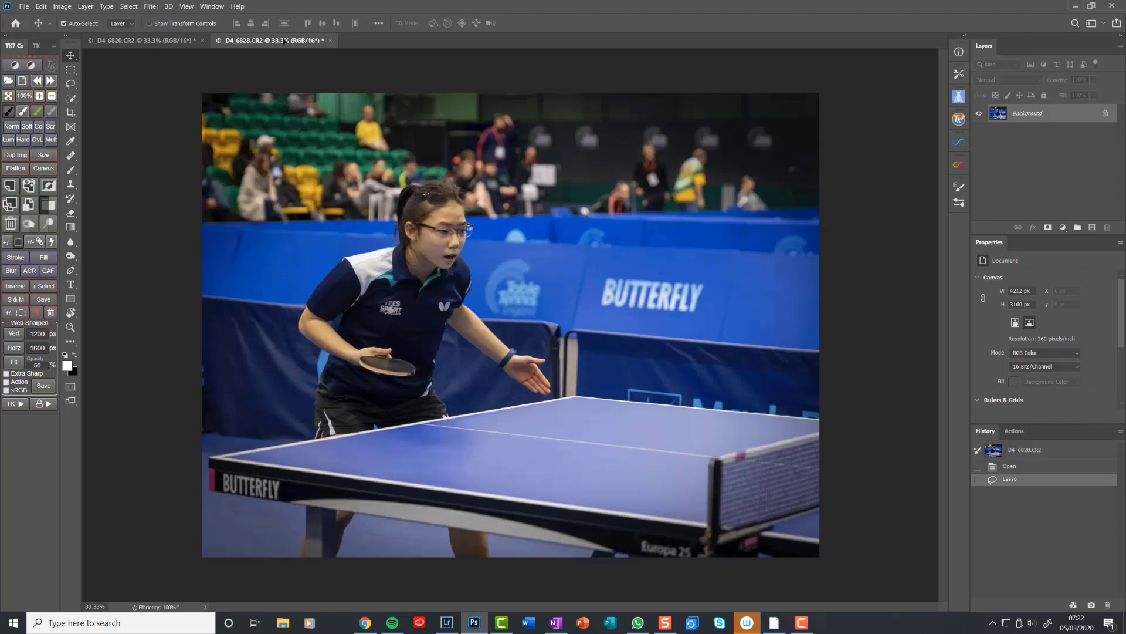
drag(284, 40, 287, 132)
drag(423, 358, 619, 268)
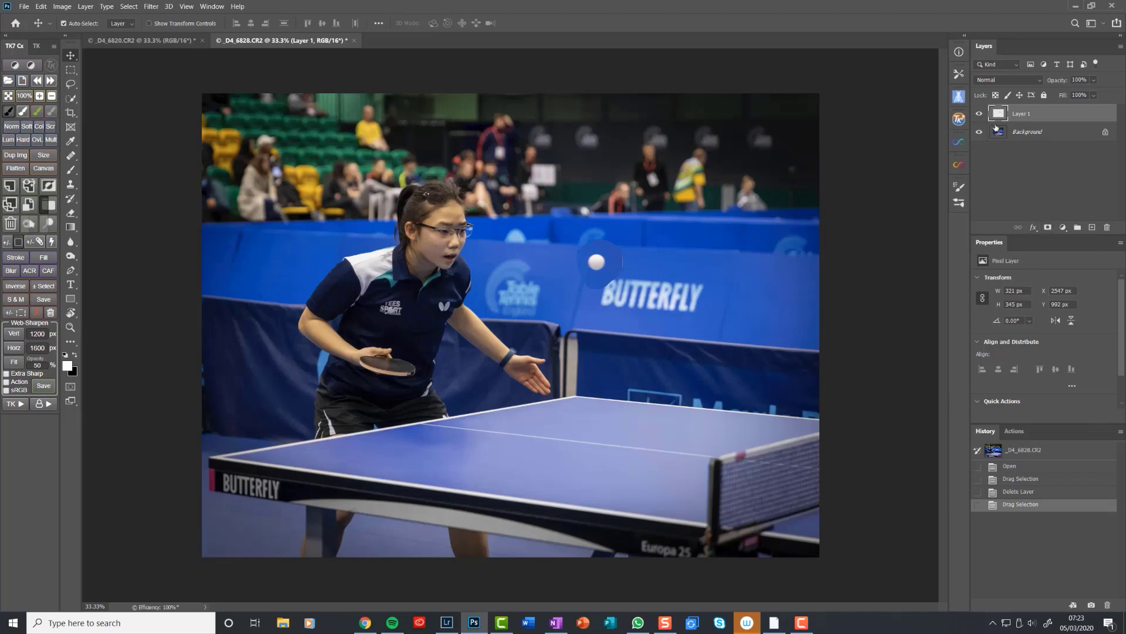
Rename the copied ball's layer to "New ball" and add a layer mask to it
double_click(1025, 114)
text(New ball)
key(Return)
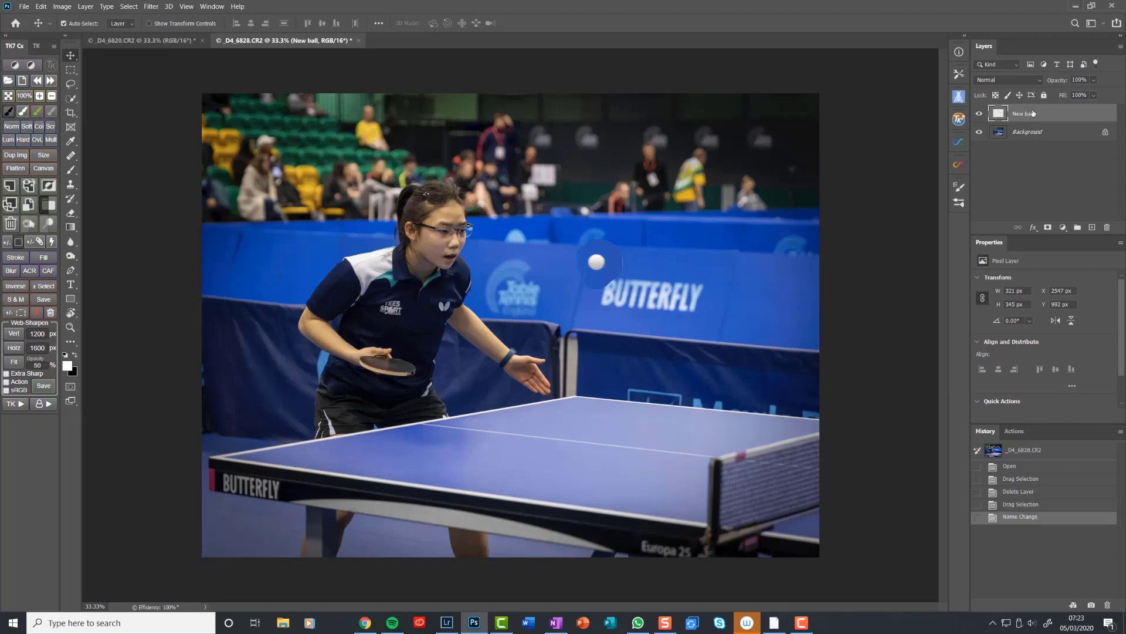
click(1048, 228)
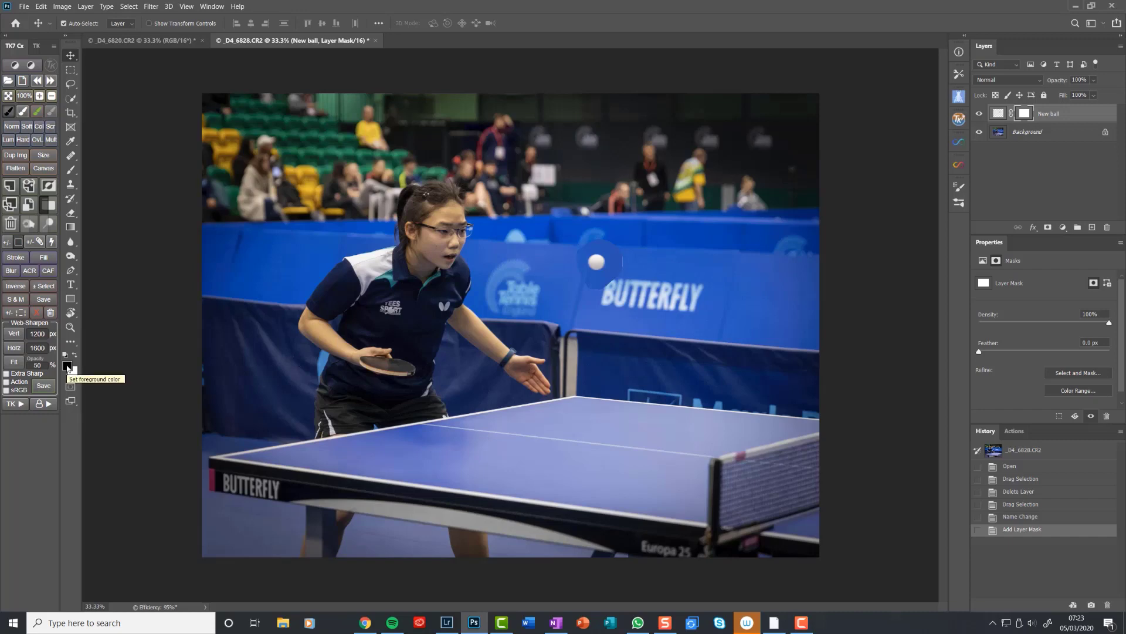
Choose the Brush tool, set its opacity to 100% and adjust its hardness
click(71, 170)
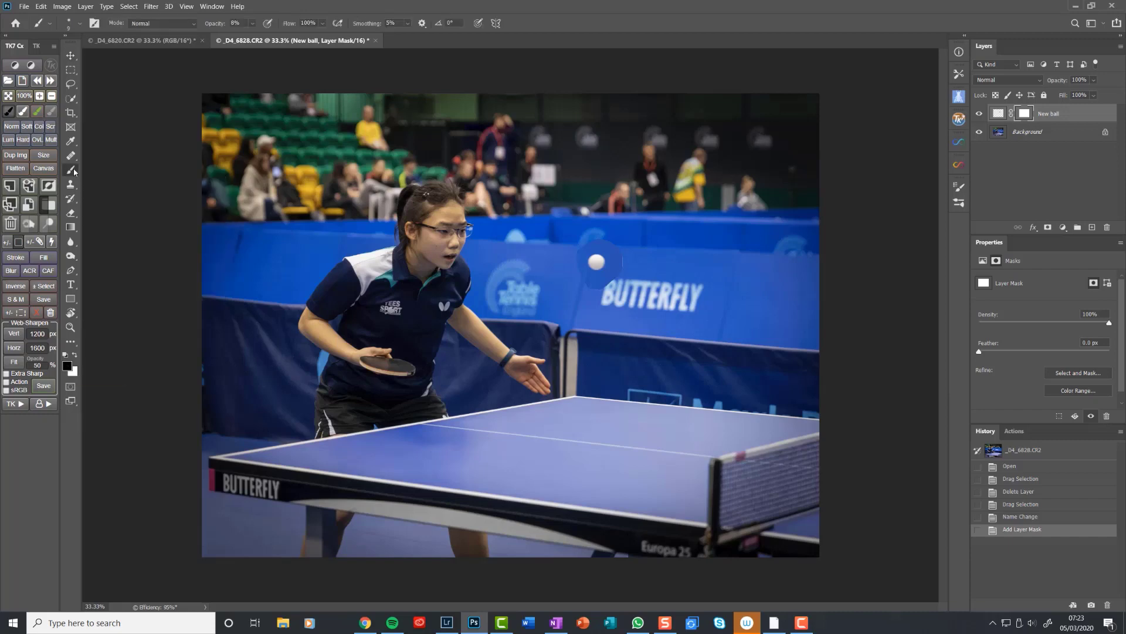
click(252, 26)
drag(252, 35, 318, 41)
click(80, 25)
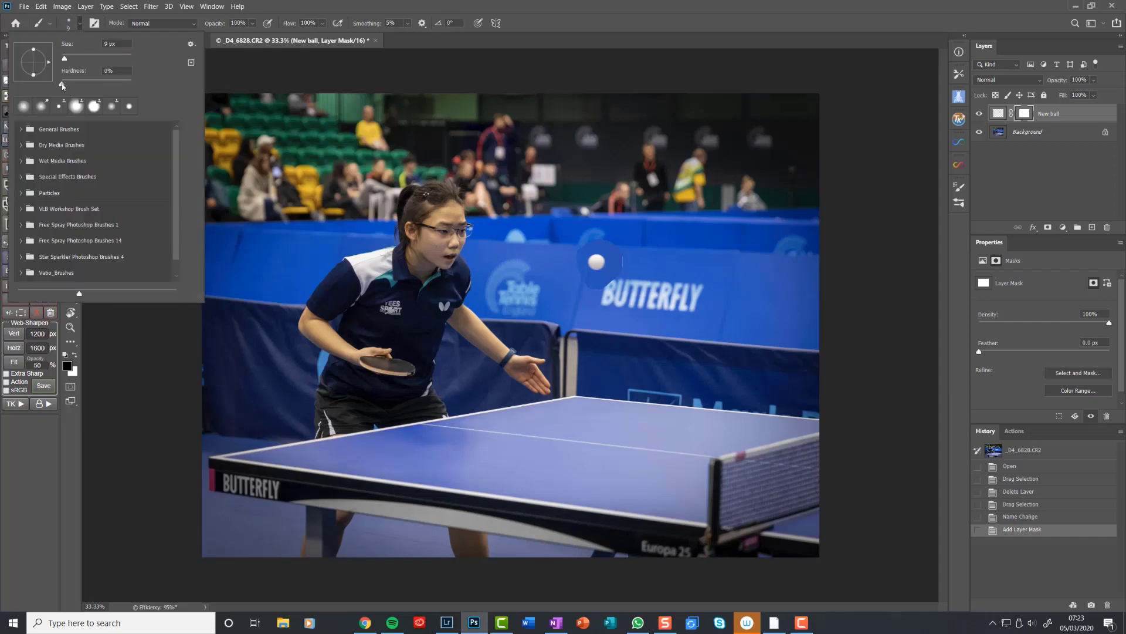
drag(79, 86, 120, 86)
click(169, 383)
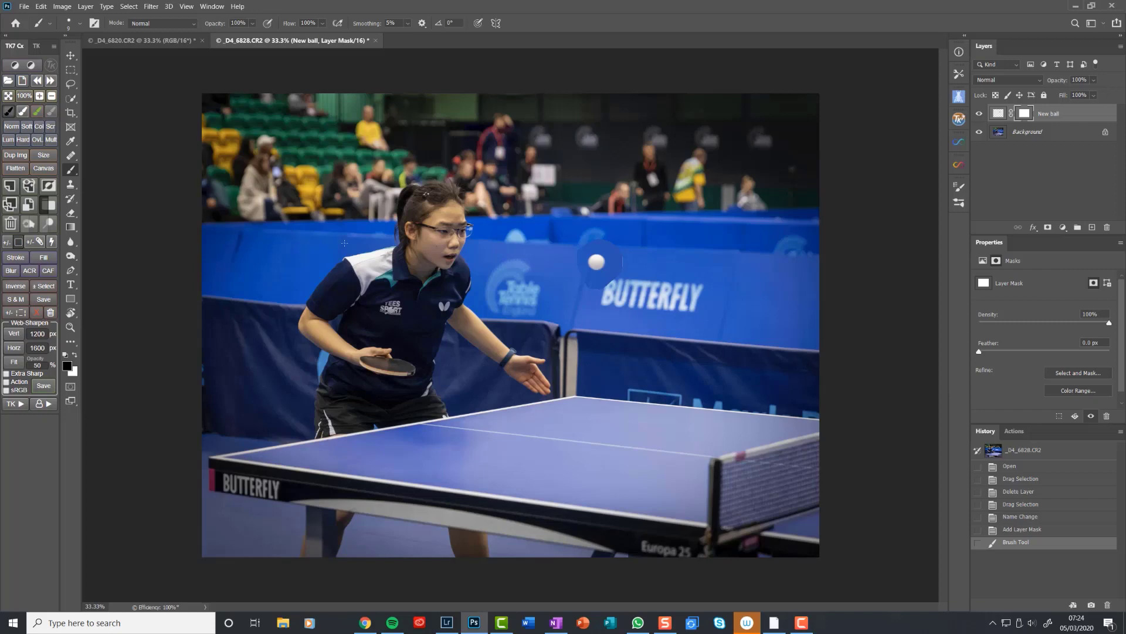
Try painting out the ball on the New ball mask with a 200 px black brush, and revert to the unpainted mask
key(bracketright)
key(bracketright)
key(bracketright)
key(bracketright)
key(bracketright)
key(bracketright)
key(bracketright)
key(bracketright)
key(bracketright)
key(bracketright)
click(596, 261)
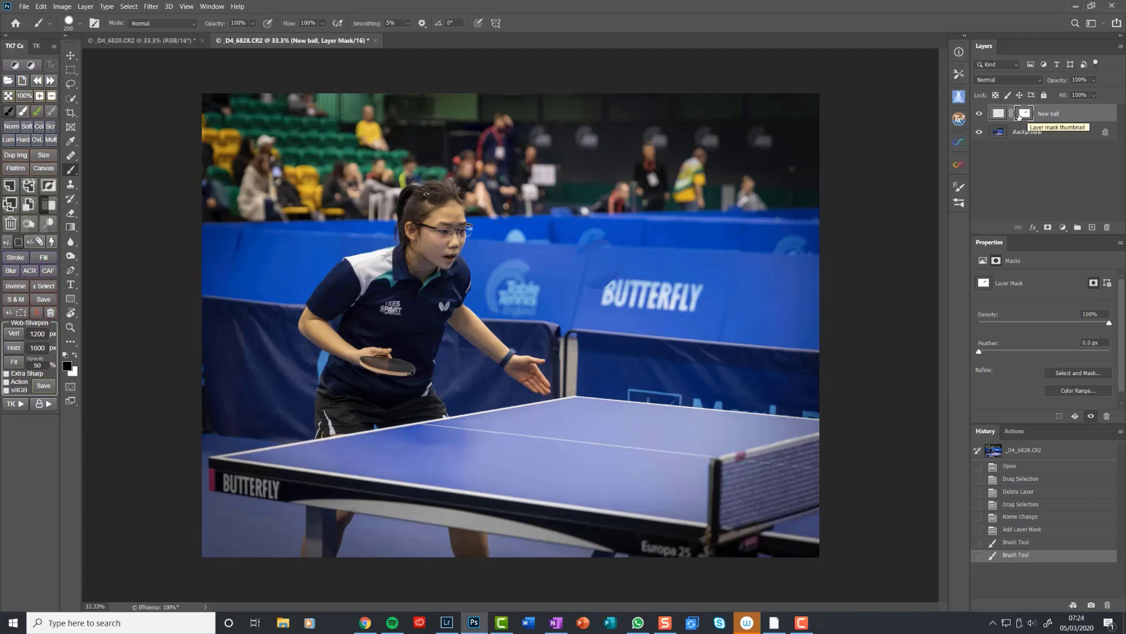
click(1024, 530)
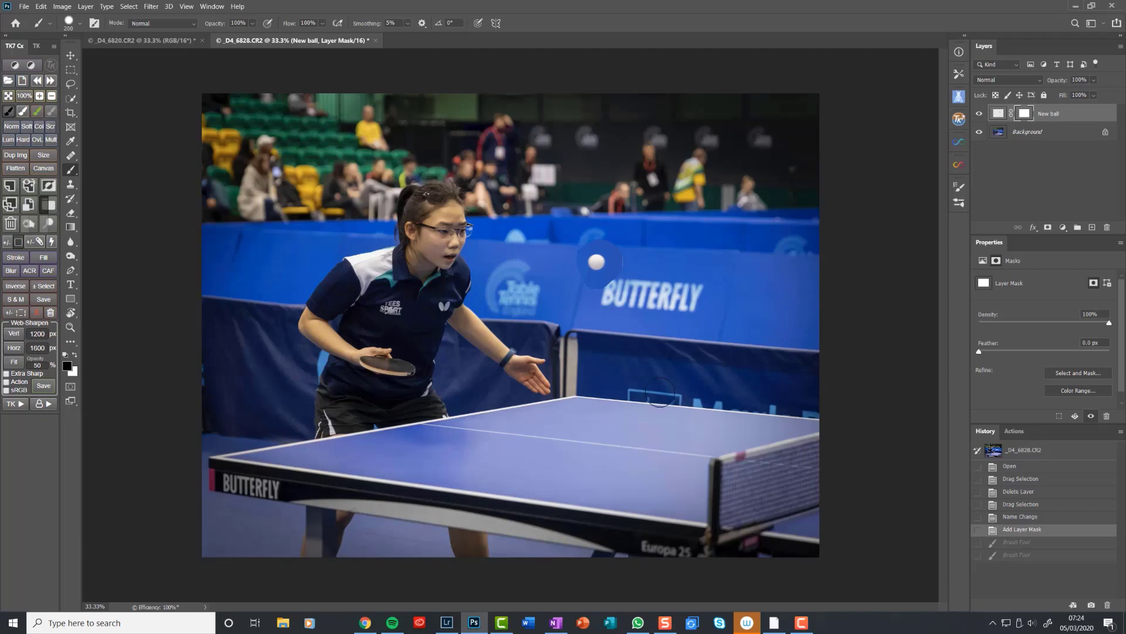
Paint black on the New ball mask with a 100 px brush to hide the outer part of the patch around the ball
key(bracketright)
key(bracketright)
key(bracketright)
key(bracketleft)
key(bracketleft)
key(bracketleft)
key(bracketleft)
key(bracketleft)
key(bracketleft)
mouse_move(600, 282)
mouse_down()
mouse_move(576, 278)
mouse_move(570, 258)
mouse_up()
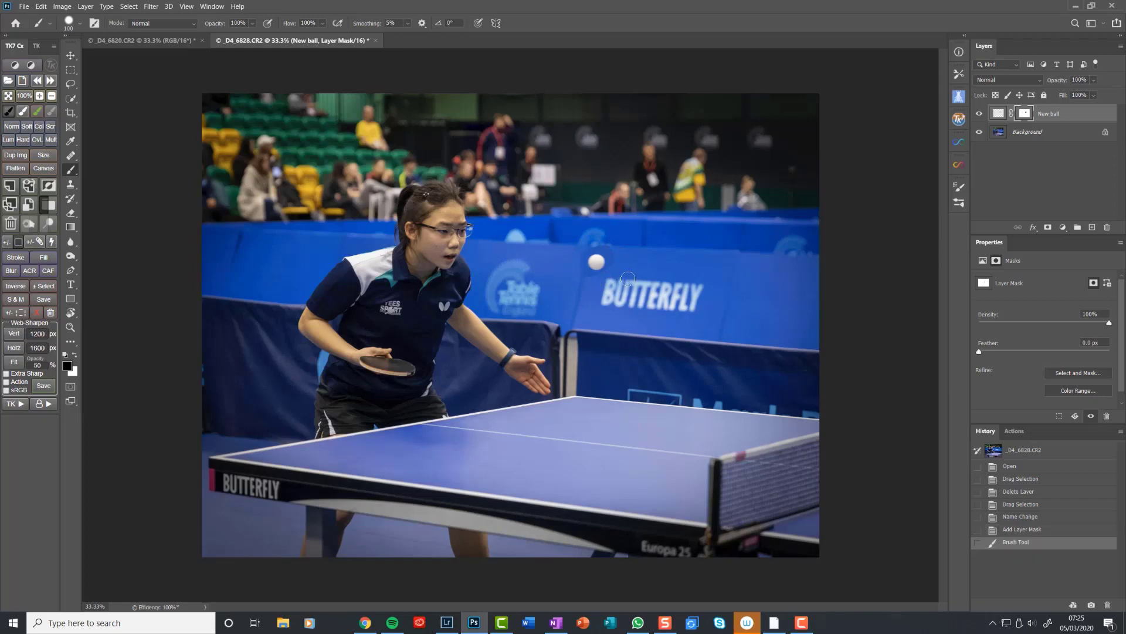
Mask out the remaining darker patch close around the ball with a 60 px black brush
key(z)
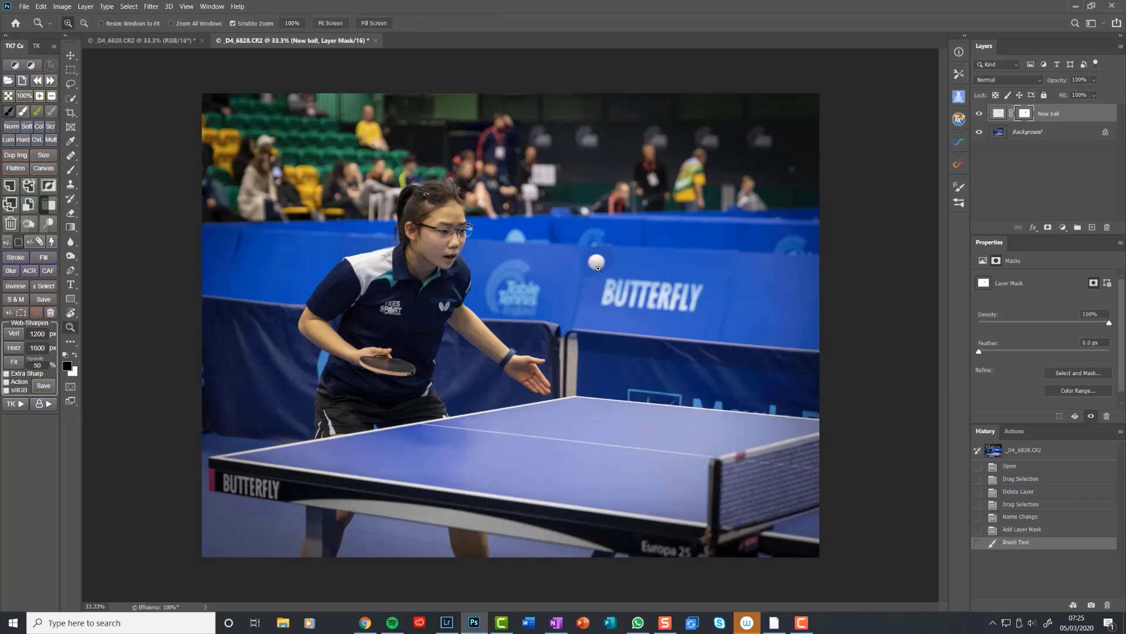
drag(598, 267, 575, 287)
key(b)
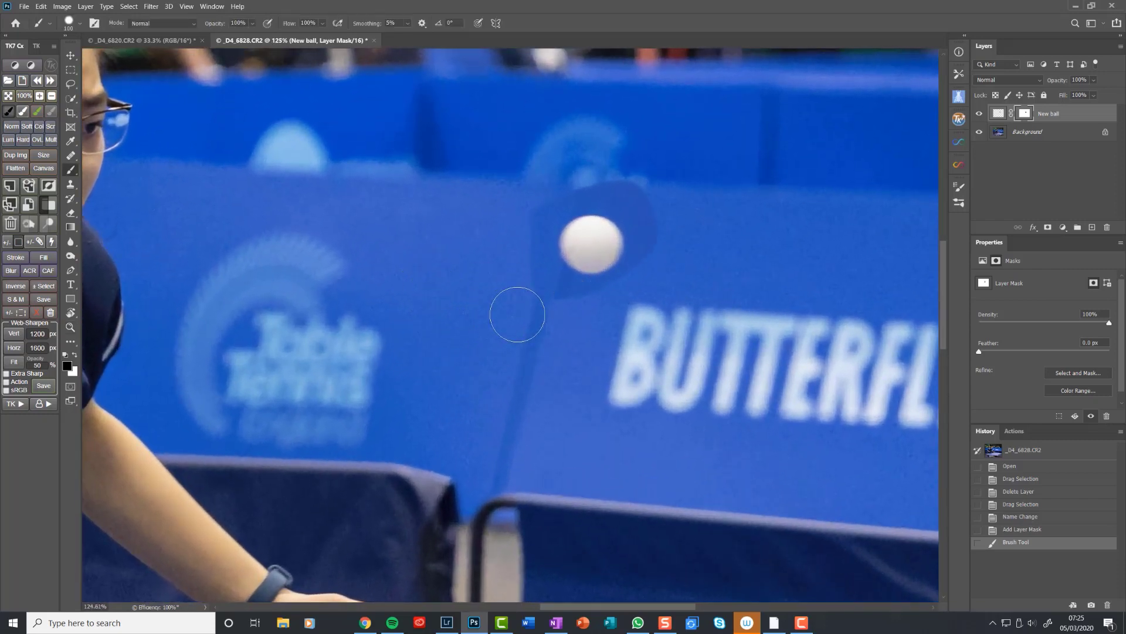
key(bracketleft)
key(bracketleft)
key(bracketleft)
key(bracketleft)
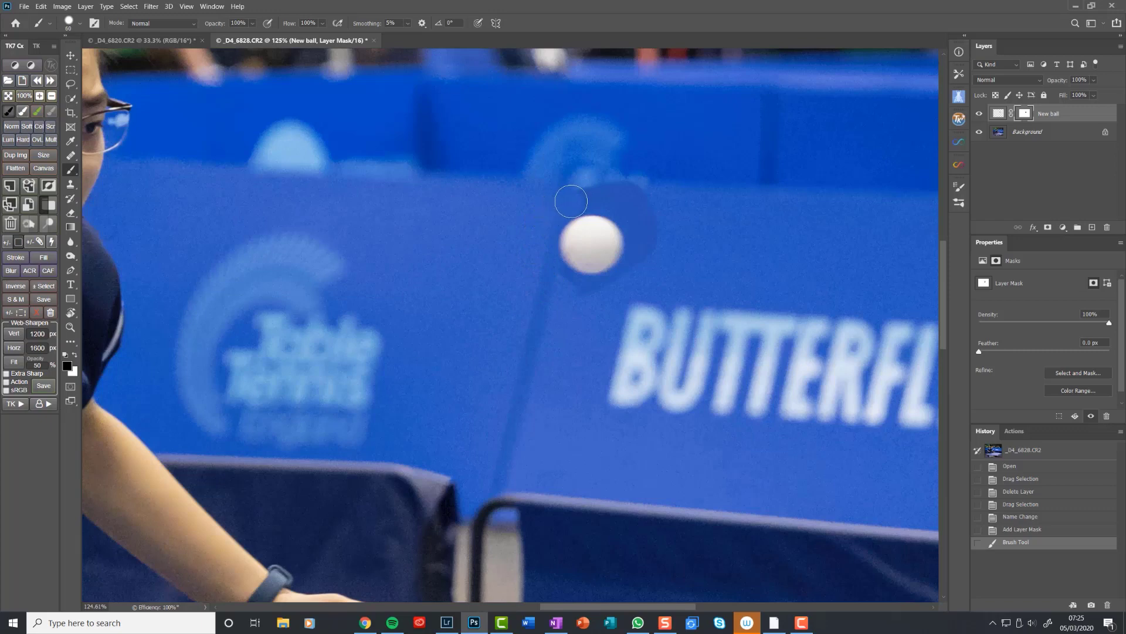
mouse_move(587, 197)
mouse_down()
mouse_move(646, 225)
mouse_move(630, 187)
mouse_move(656, 236)
mouse_move(643, 267)
mouse_move(579, 295)
mouse_up()
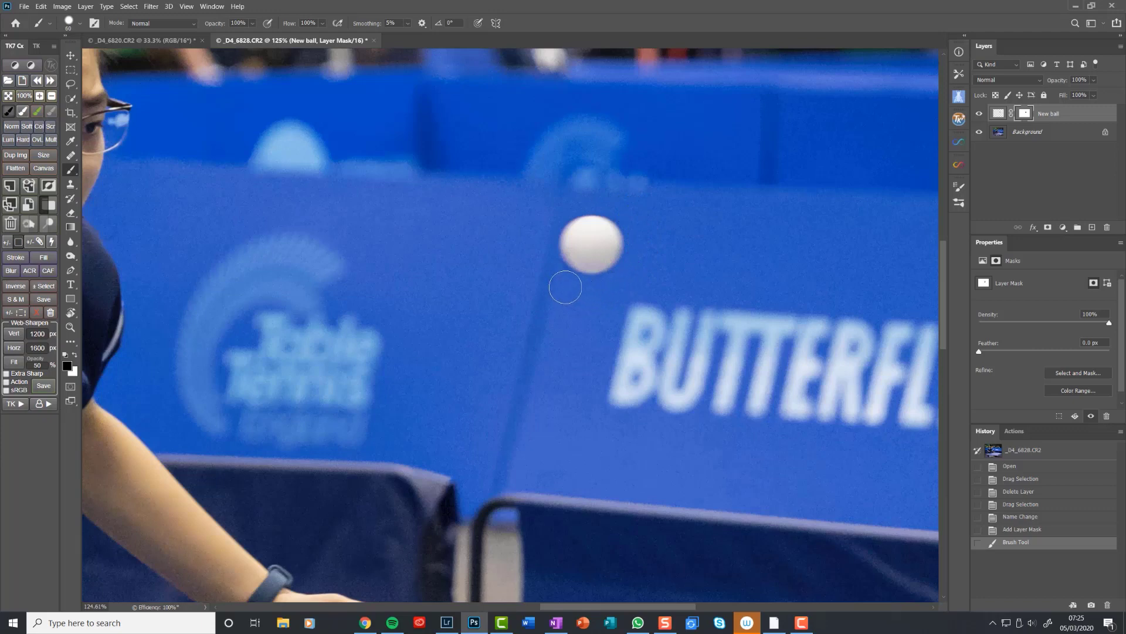
drag(540, 256, 518, 246)
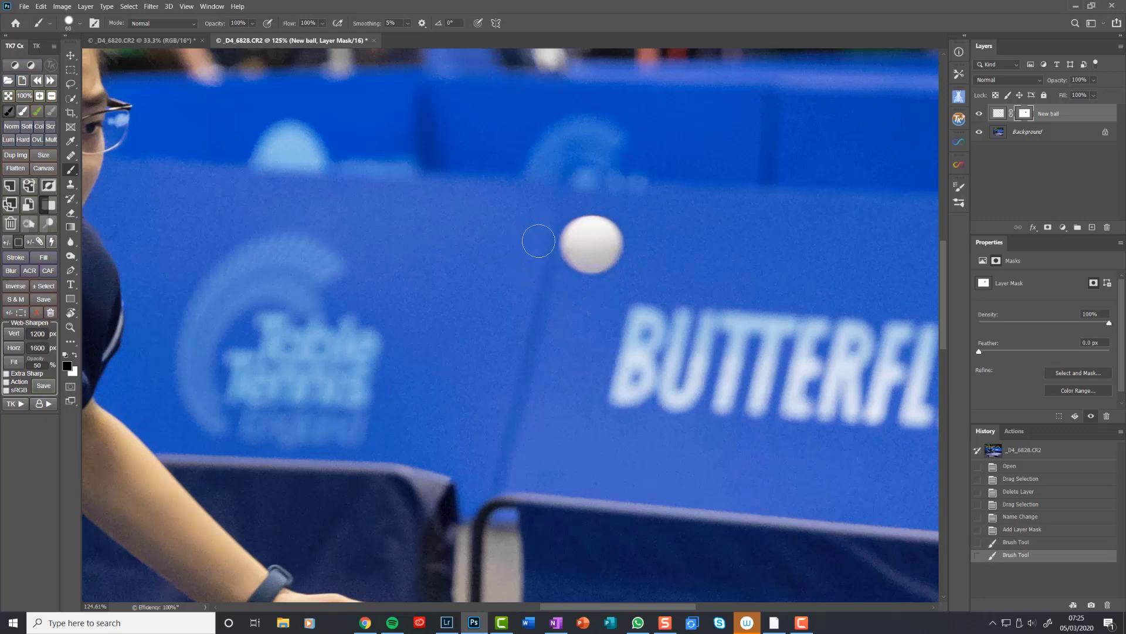
mouse_move(547, 207)
mouse_down()
mouse_move(577, 190)
mouse_move(648, 193)
mouse_up()
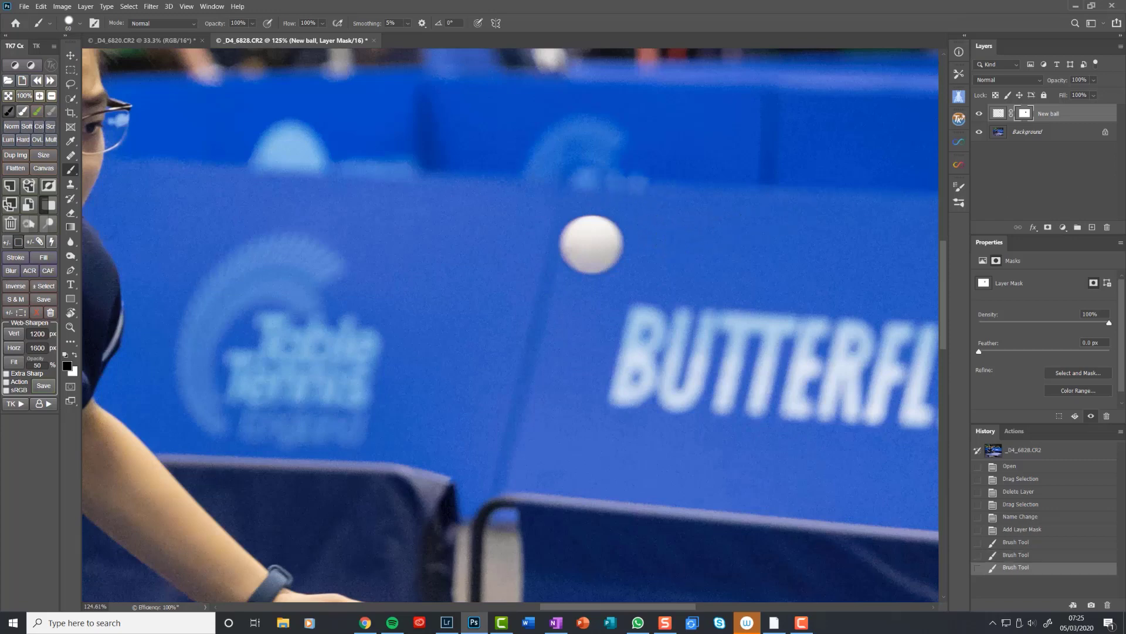
Check the New ball mask as a red overlay and paint black with the 60 px brush tighter around the ball's edge
key(backslash)
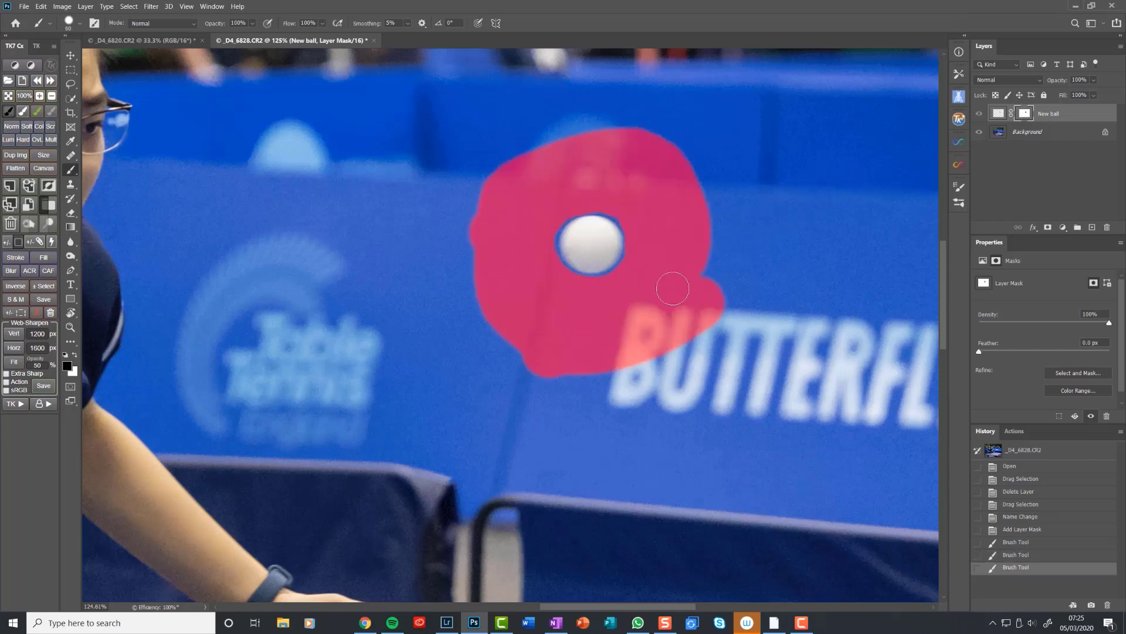
drag(528, 247, 537, 231)
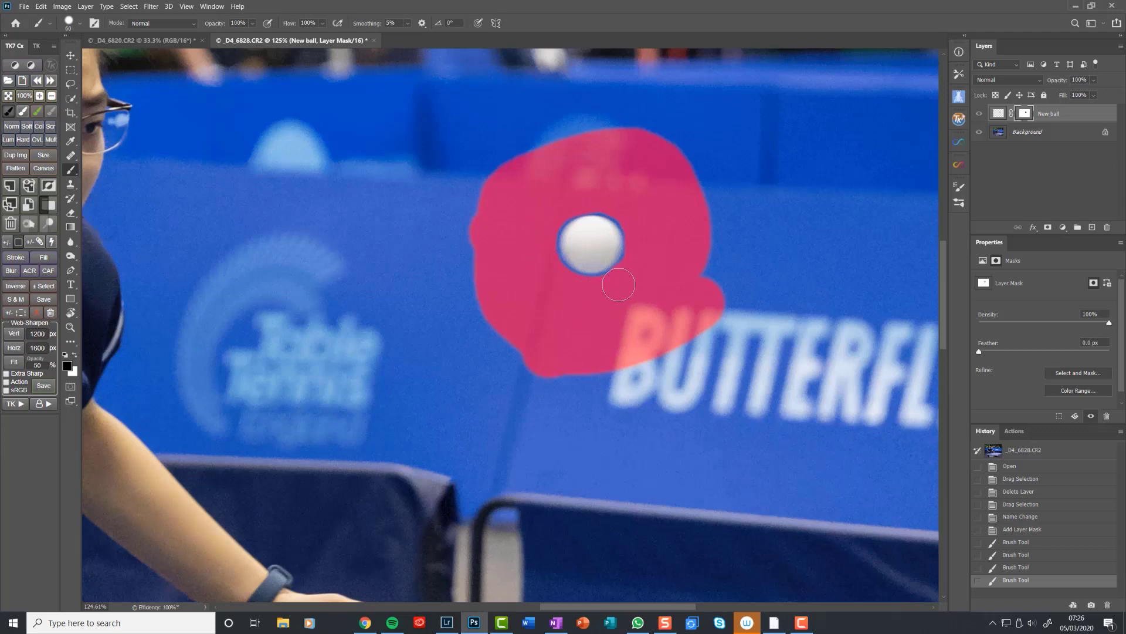
drag(604, 293, 642, 284)
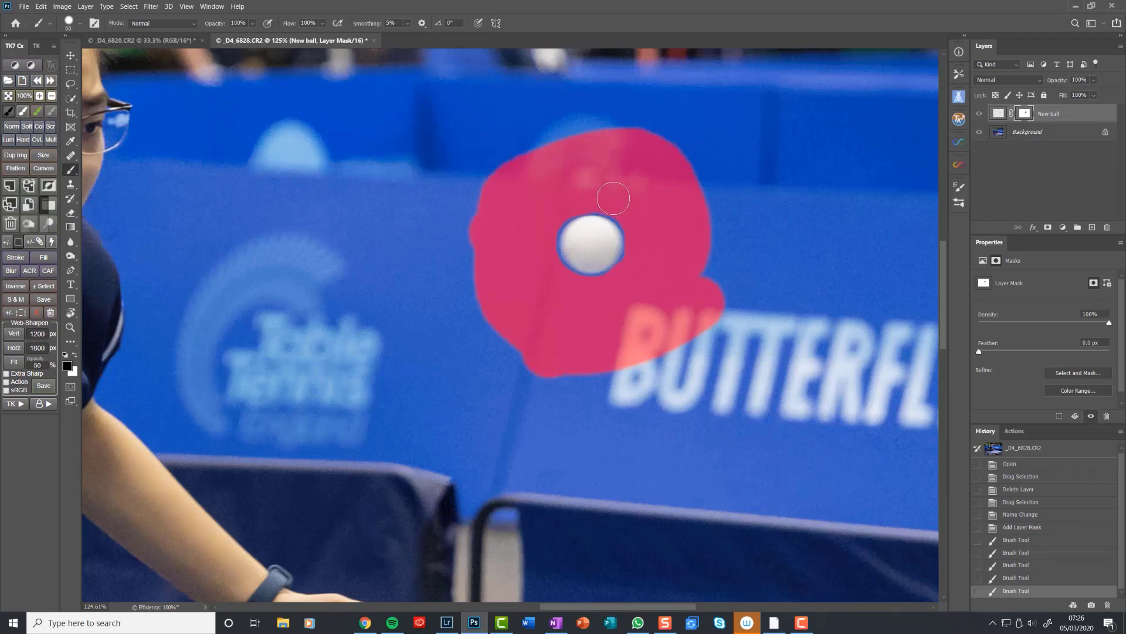
drag(604, 183, 607, 181)
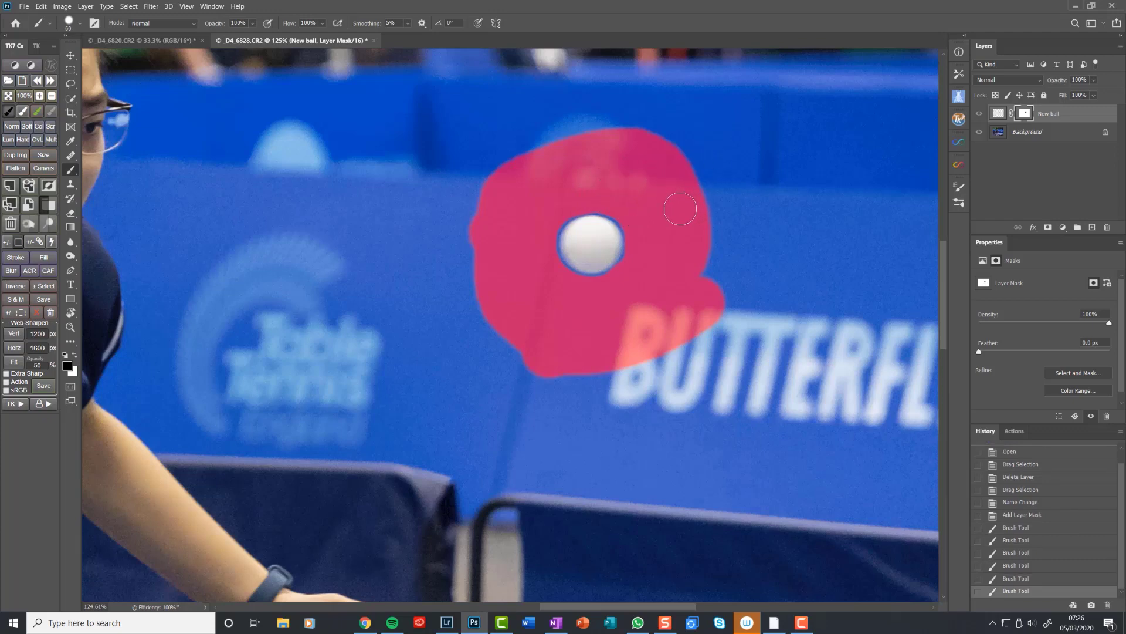
key(backslash)
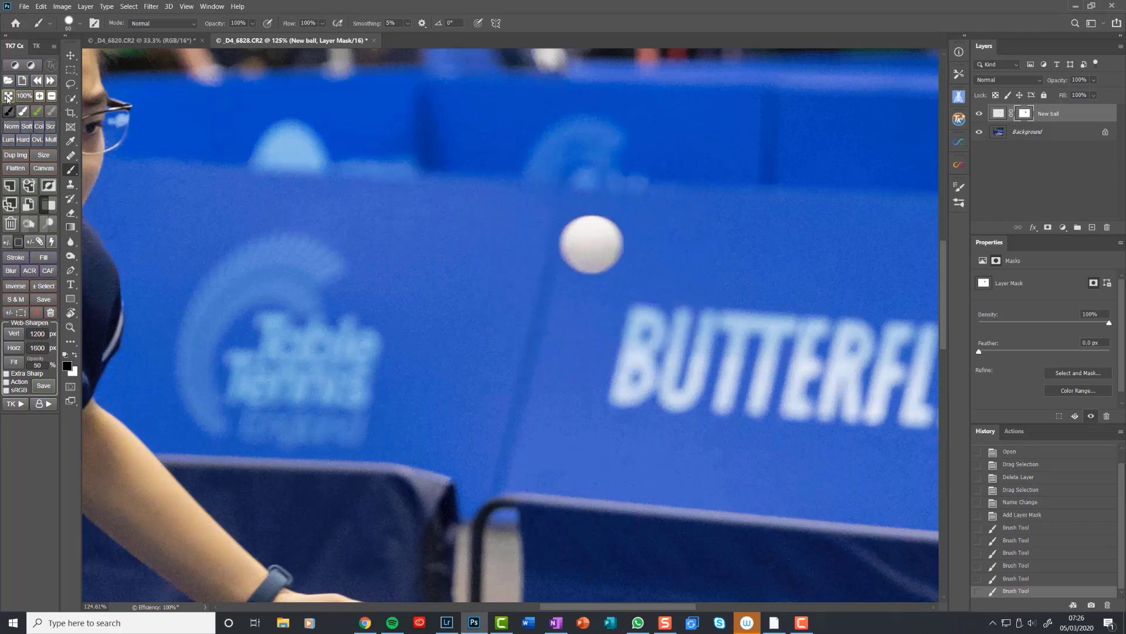
Move the New ball layer with its linked mask to the barrier just right of the BUTTERFLY lettering, at about X 3632 px, Y 1338 px
click(8, 97)
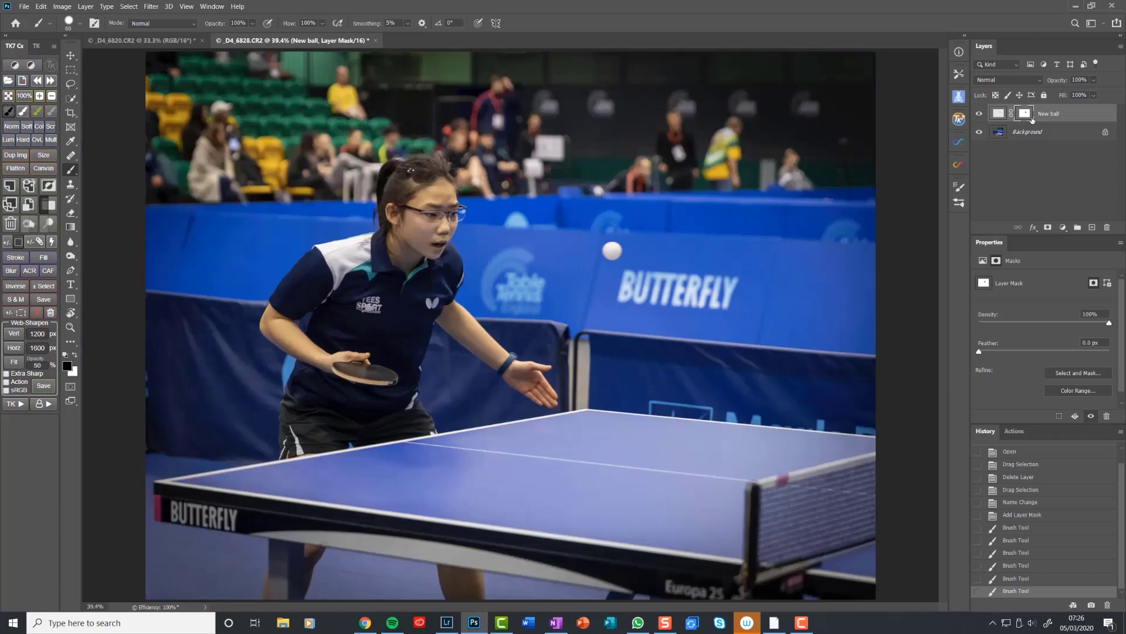
click(998, 114)
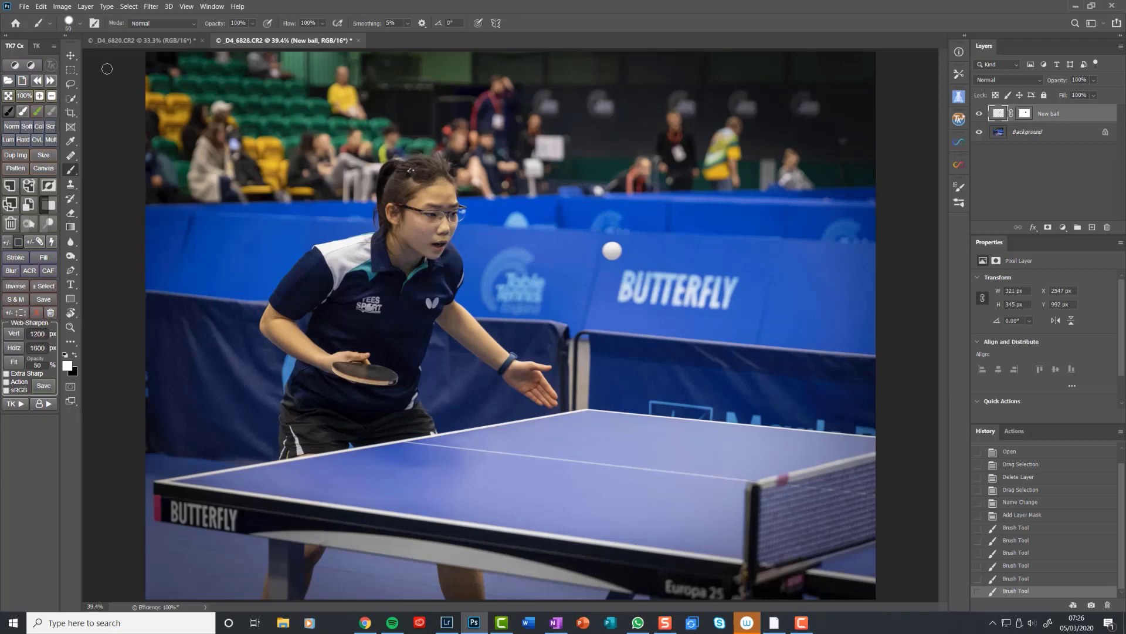
click(71, 56)
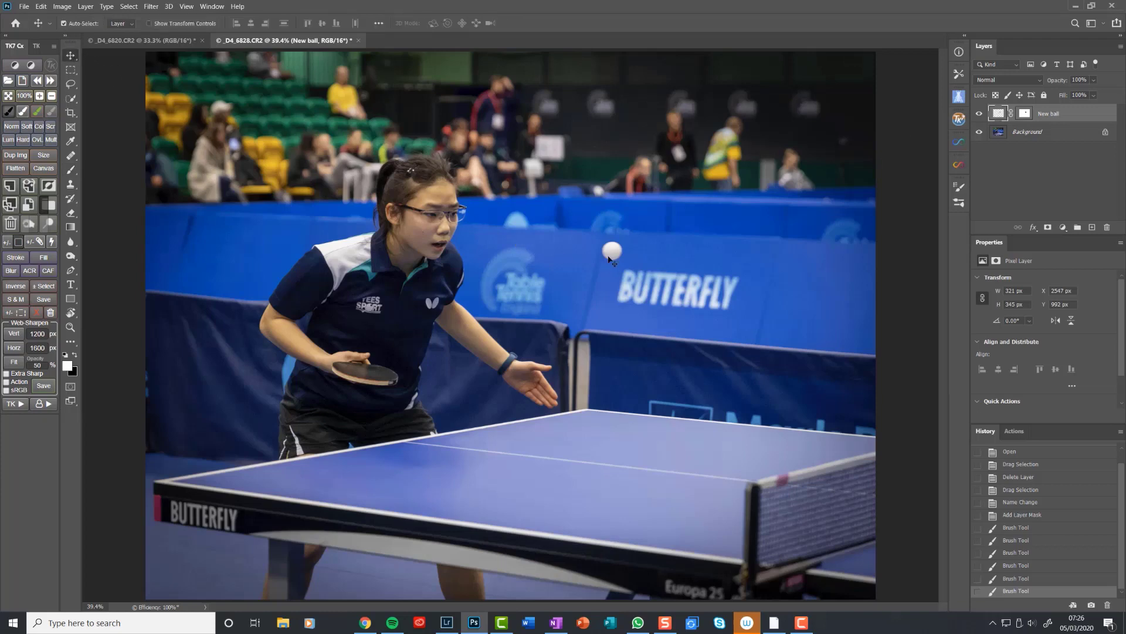
drag(620, 257, 621, 446)
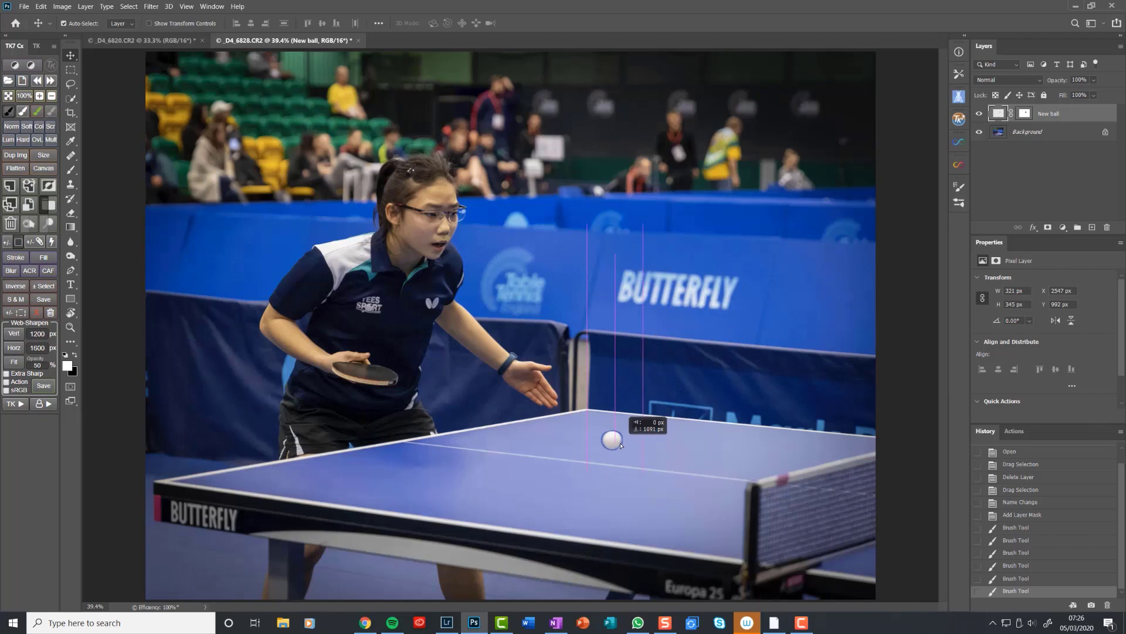
drag(622, 444, 627, 444)
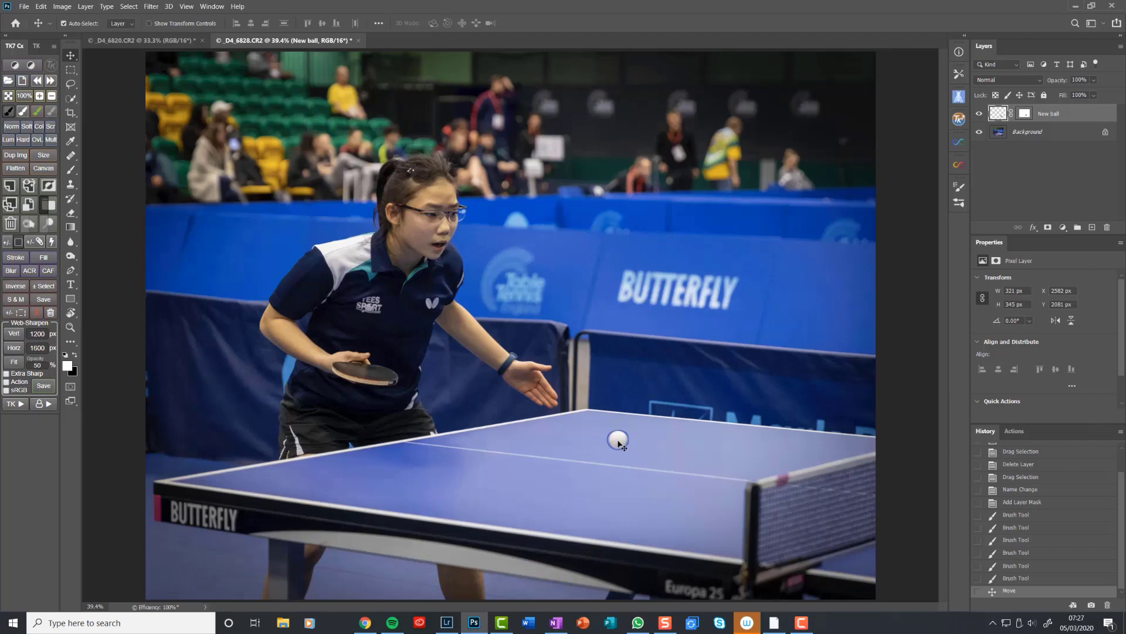
drag(664, 421, 810, 308)
mouse_move(796, 311)
mouse_down()
mouse_move(537, 268)
mouse_move(463, 226)
mouse_move(599, 279)
mouse_move(798, 327)
mouse_move(587, 289)
mouse_move(822, 331)
mouse_move(822, 317)
mouse_move(803, 316)
mouse_up()
Bring up the file commands for the edited photo
click(24, 6)
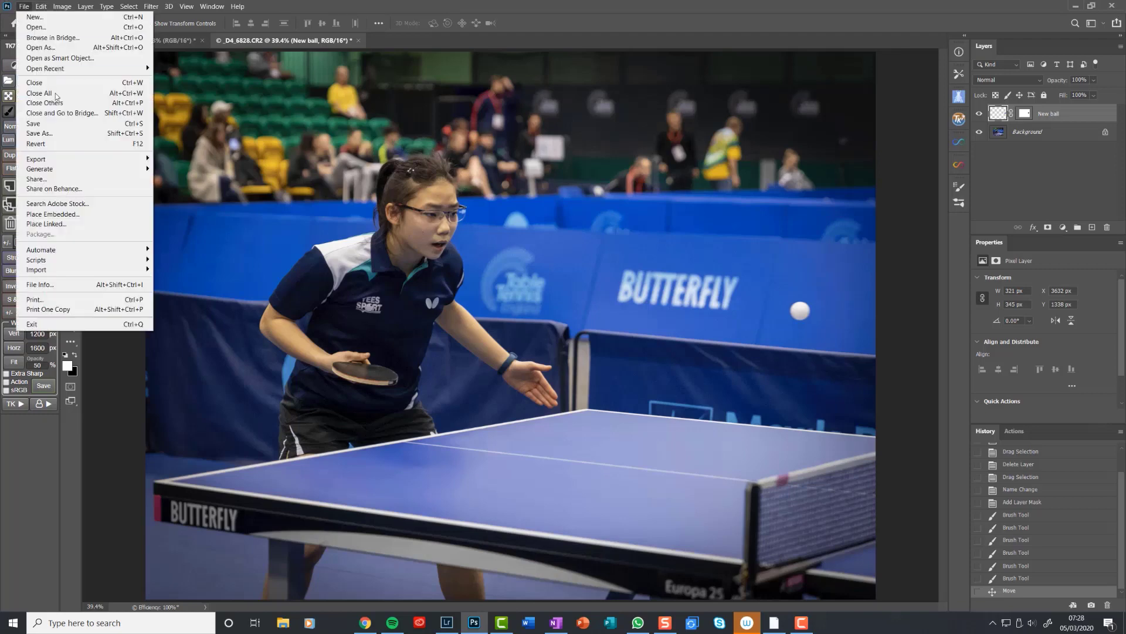